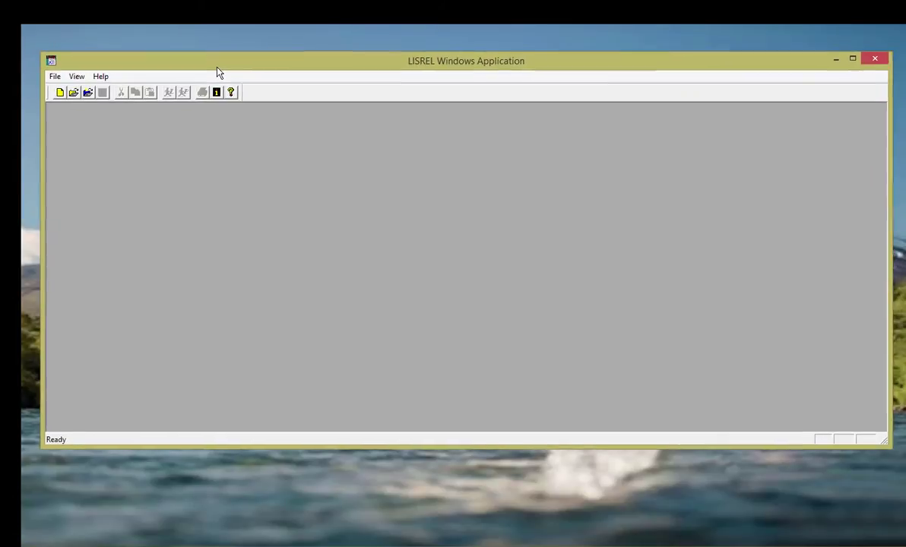
- Start a data import and browse to the LifeExp folder
{"action": "left_click_drag", "start_coordinate": [90, 64], "coordinate": [89, 58]}
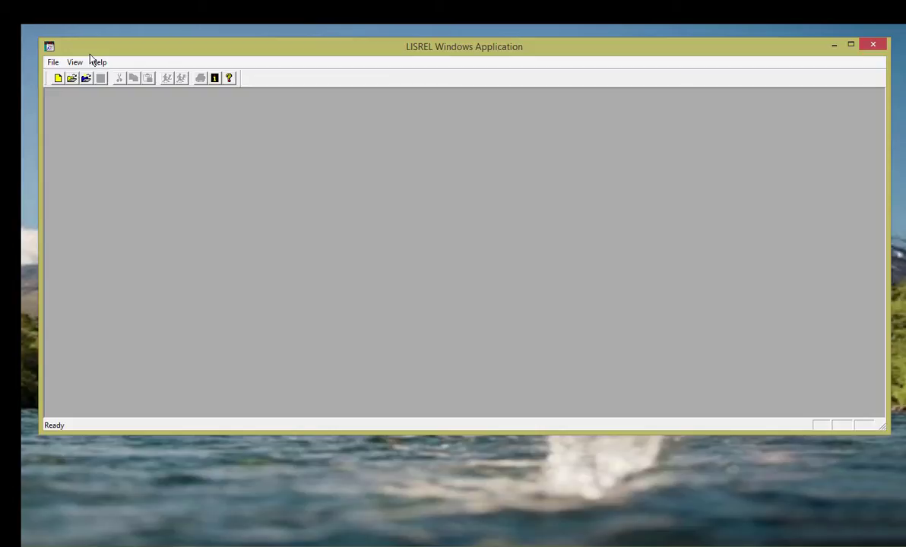
{"action": "left_click", "coordinate": [55, 63]}
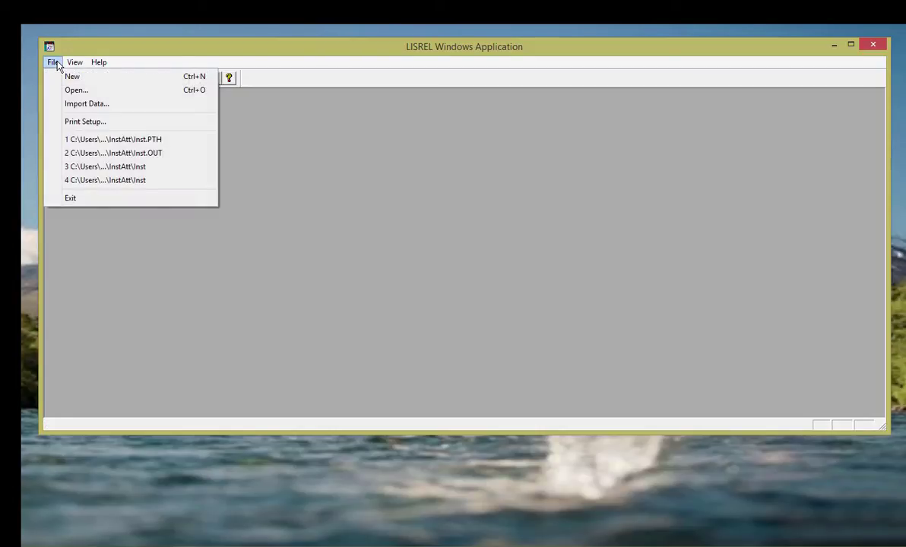
{"action": "left_click", "coordinate": [64, 109]}
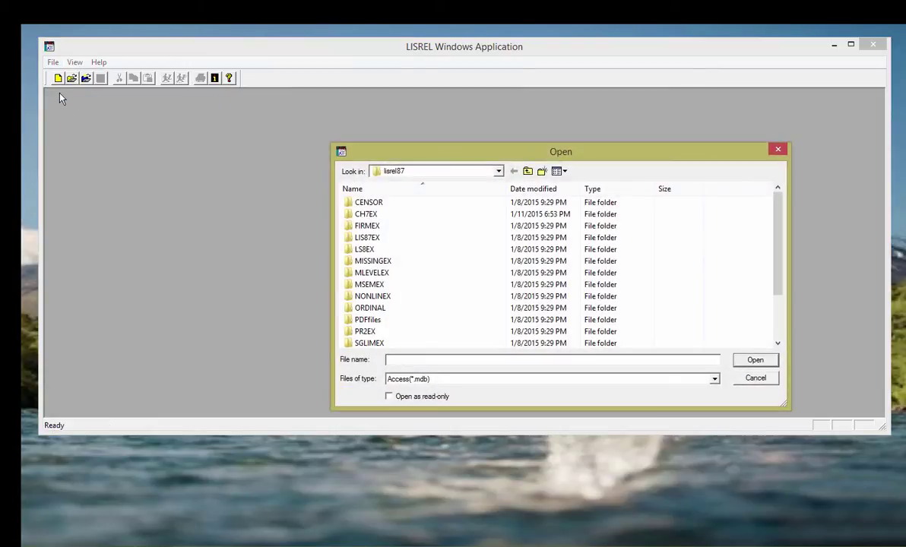
{"action": "left_click", "coordinate": [499, 171]}
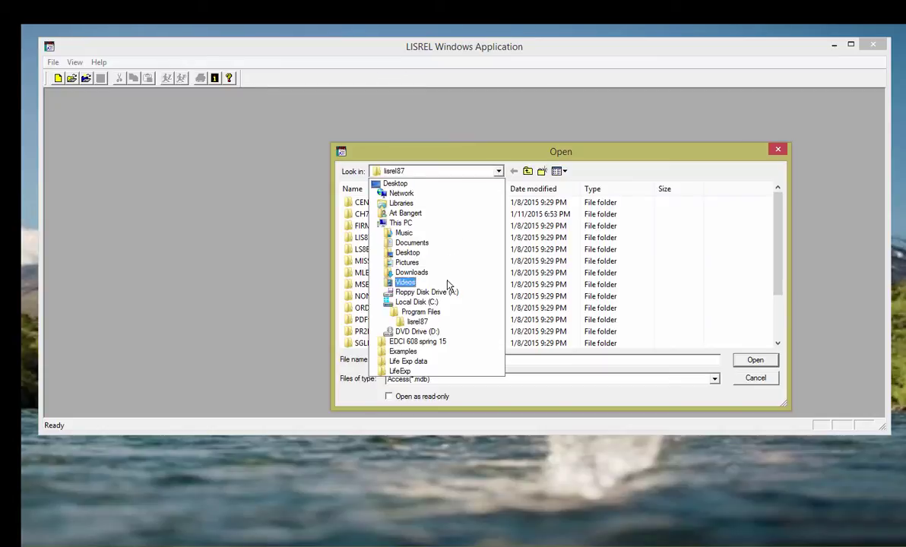
{"action": "left_click", "coordinate": [443, 374]}
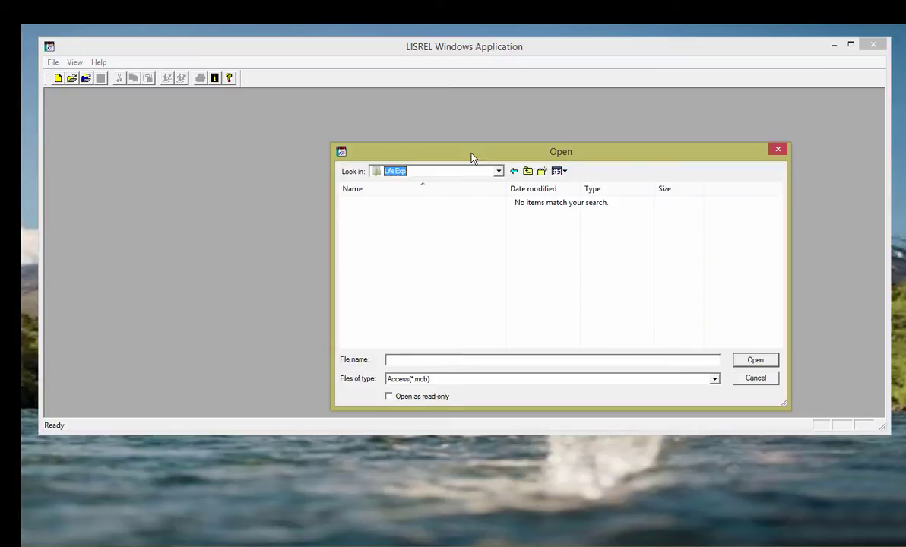
- Set the import file type to SPSS Data File (*.sav) and open the LifeExp file
{"action": "left_click_drag", "start_coordinate": [471, 156], "coordinate": [412, 127]}
{"action": "left_click", "coordinate": [652, 352]}
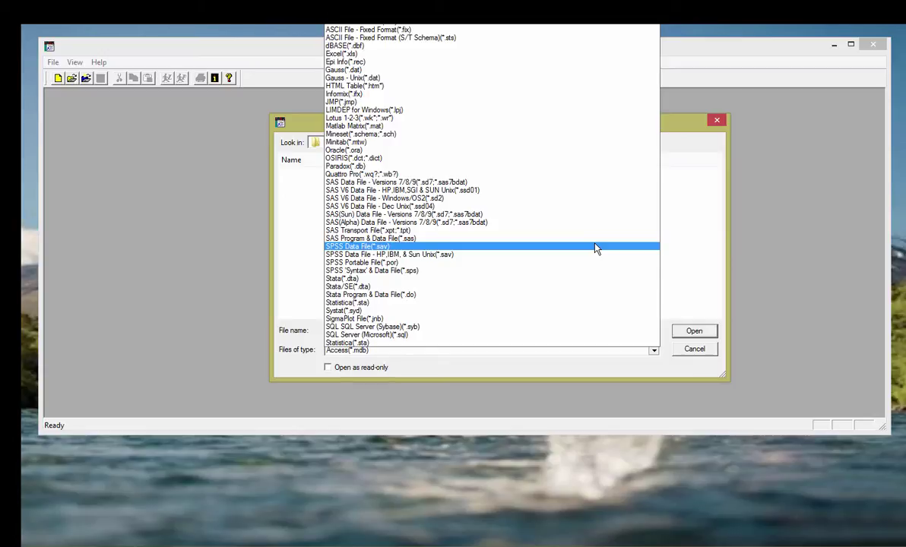
{"action": "left_click", "coordinate": [597, 249]}
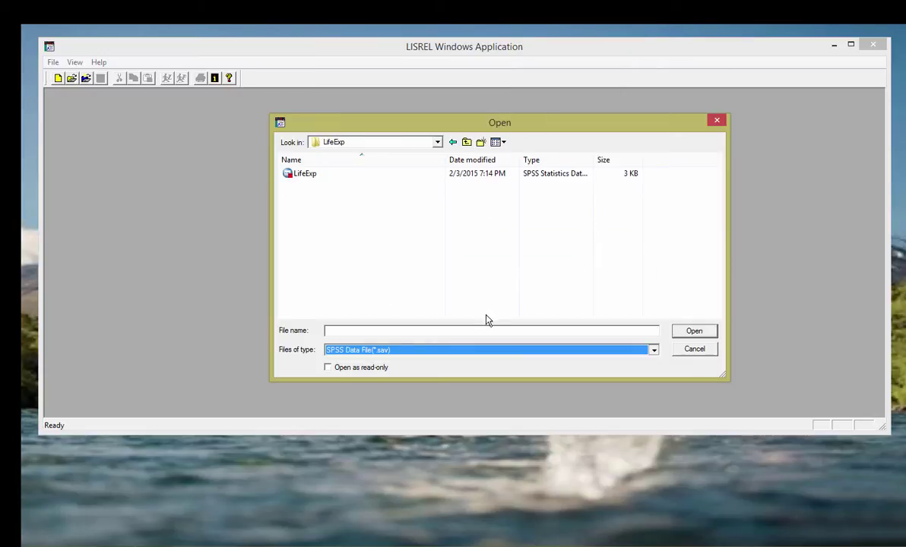
{"action": "left_click", "coordinate": [304, 174]}
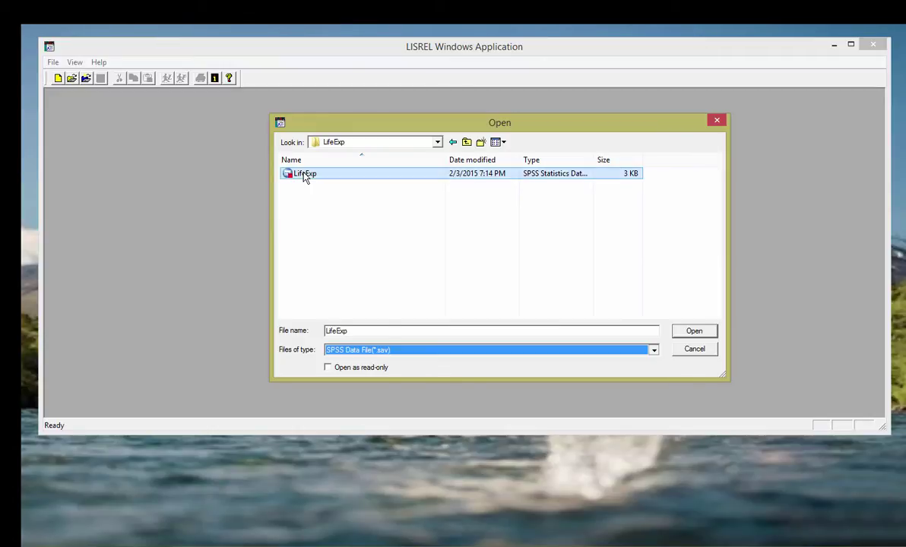
{"action": "left_click", "coordinate": [692, 338]}
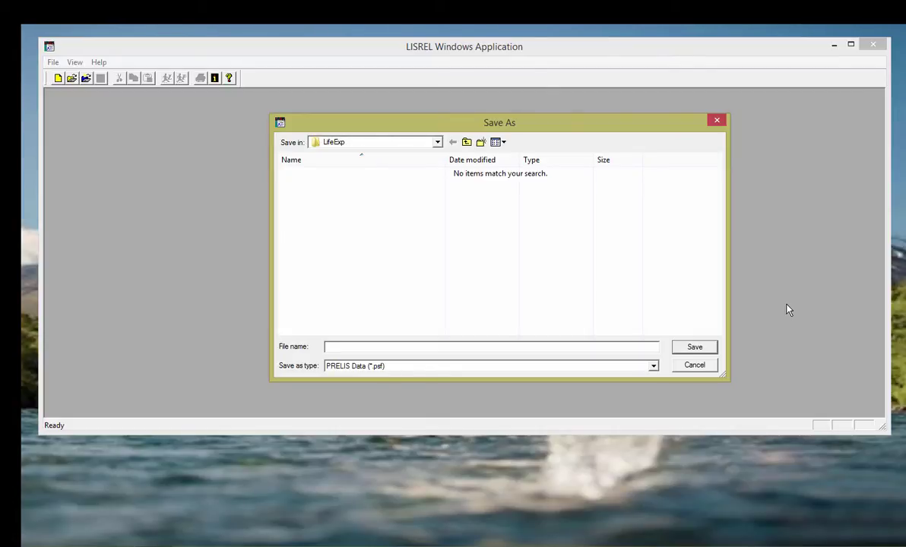
- Save the imported data as a PRELIS data file named LifeExp and make its data window taller
{"action": "type", "text": "Life"}
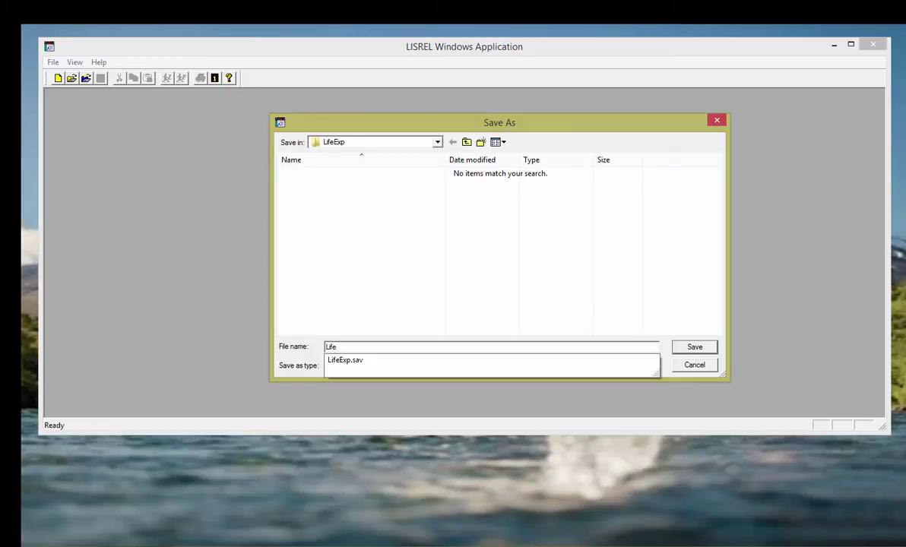
{"action": "type", "text": "Exp"}
{"action": "left_click", "coordinate": [697, 348]}
{"action": "left_click", "coordinate": [698, 349]}
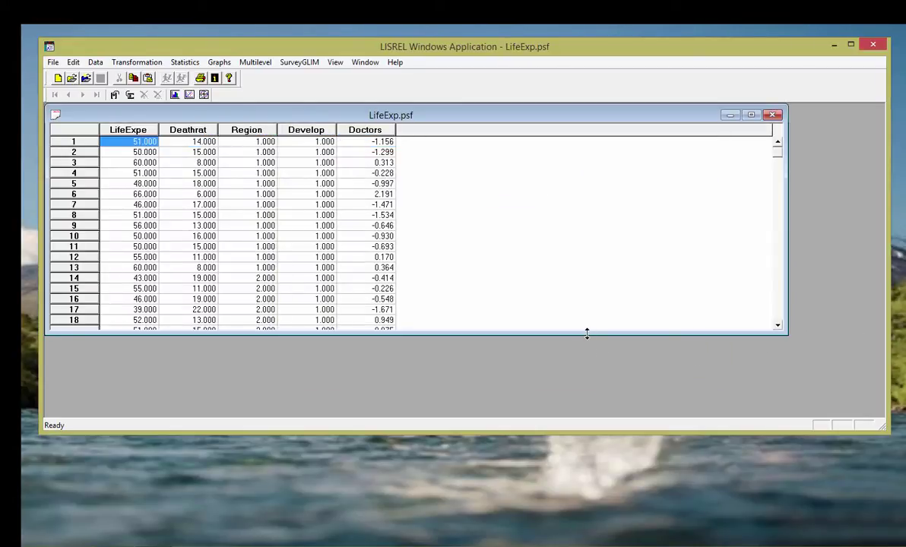
{"action": "left_click_drag", "start_coordinate": [587, 337], "coordinate": [592, 400]}
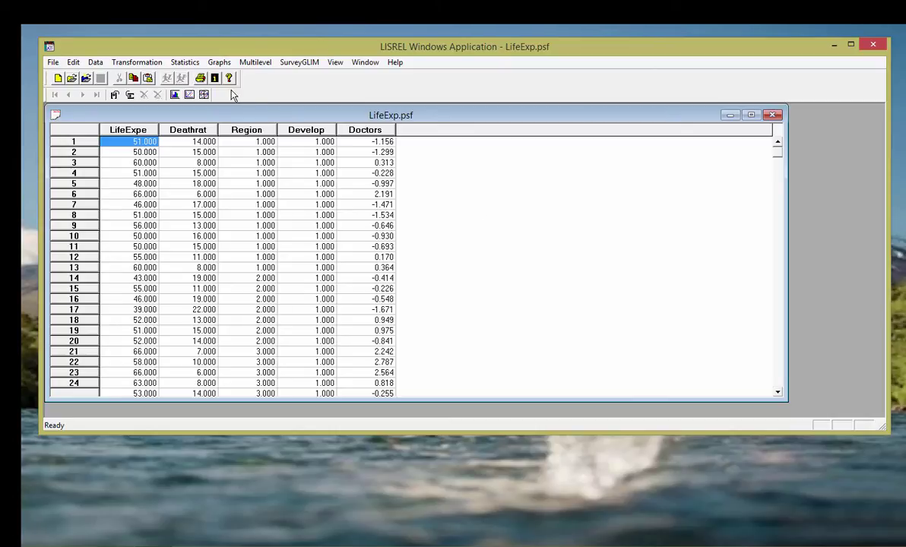
- Run the statistics output with covariances as LISREL system data and the asymptotic covariance matrix saved to LifeExp.ACM
{"action": "left_click", "coordinate": [176, 64]}
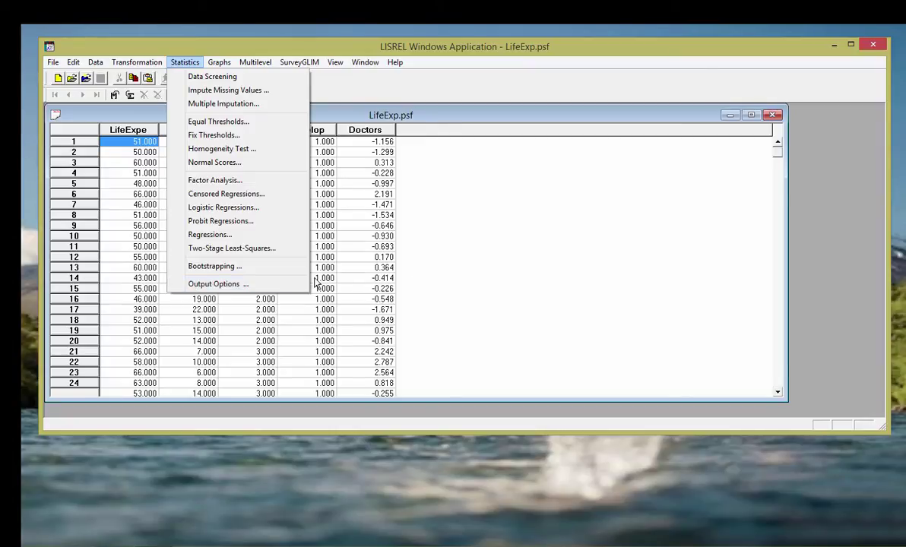
{"action": "left_click", "coordinate": [279, 286]}
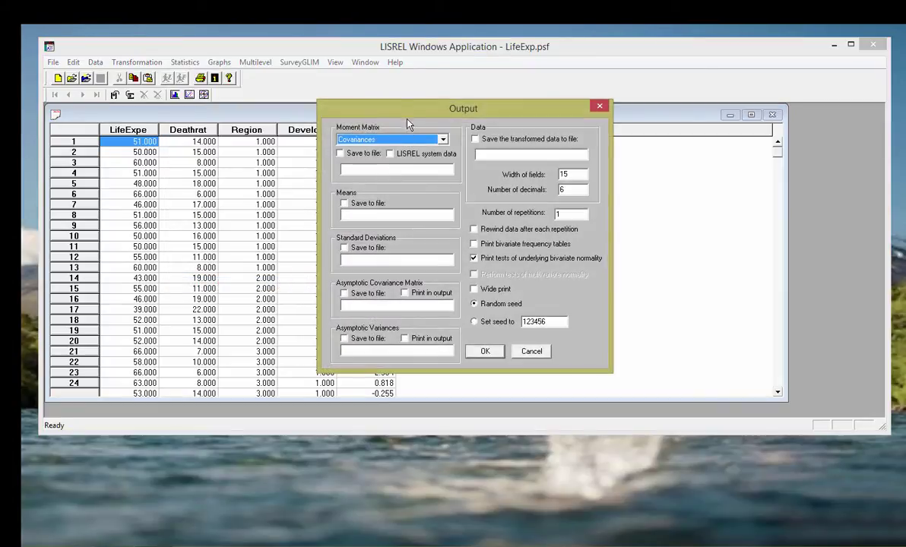
{"action": "left_click_drag", "start_coordinate": [407, 114], "coordinate": [276, 105]}
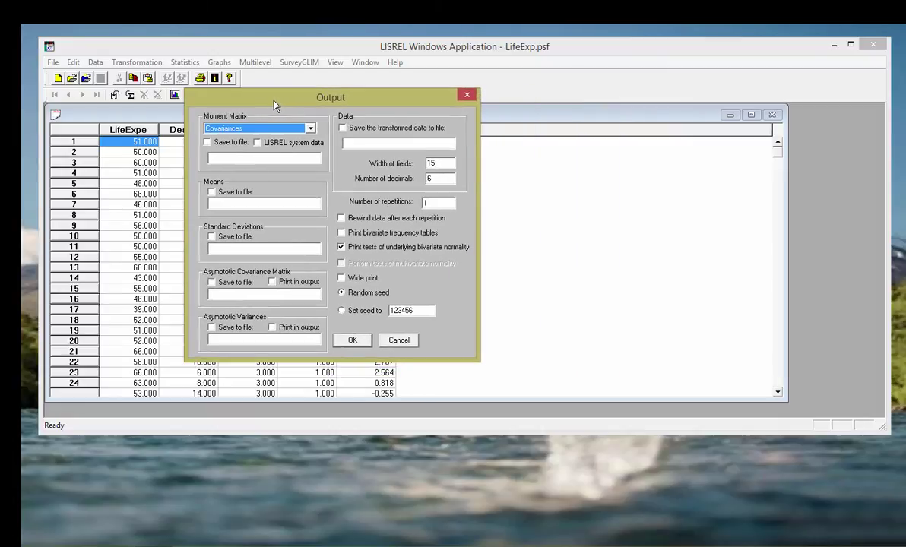
{"action": "left_click", "coordinate": [258, 143]}
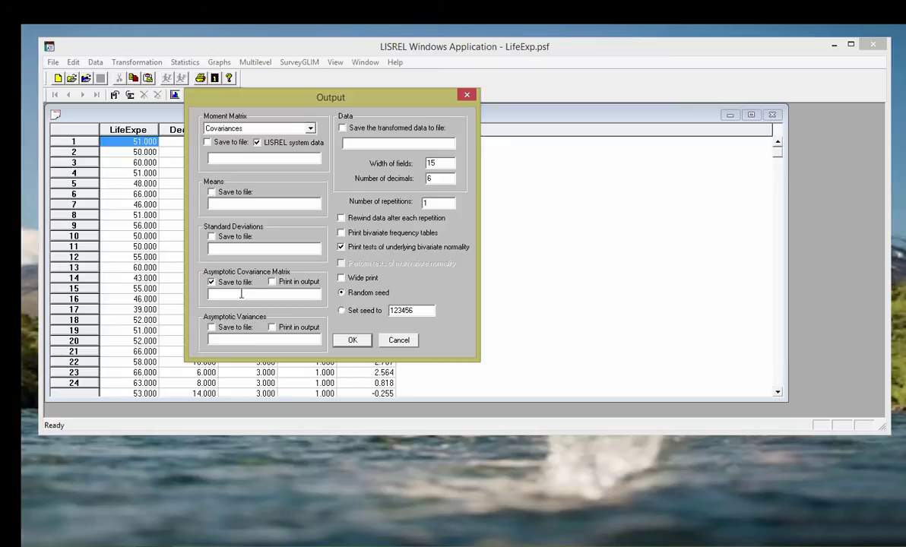
{"action": "left_click", "coordinate": [241, 294]}
{"action": "type", "text": "LifeExp.ACM"}
{"action": "left_click", "coordinate": [344, 340]}
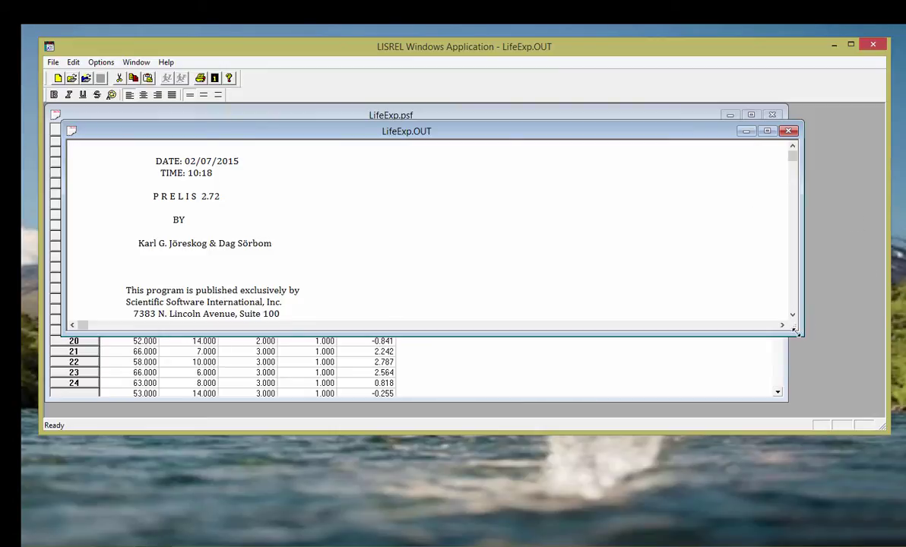
- Enlarge the LifeExp.OUT window and examine the PRELIS syntax, category warnings and missing-value distribution
{"action": "left_click_drag", "start_coordinate": [795, 332], "coordinate": [802, 413]}
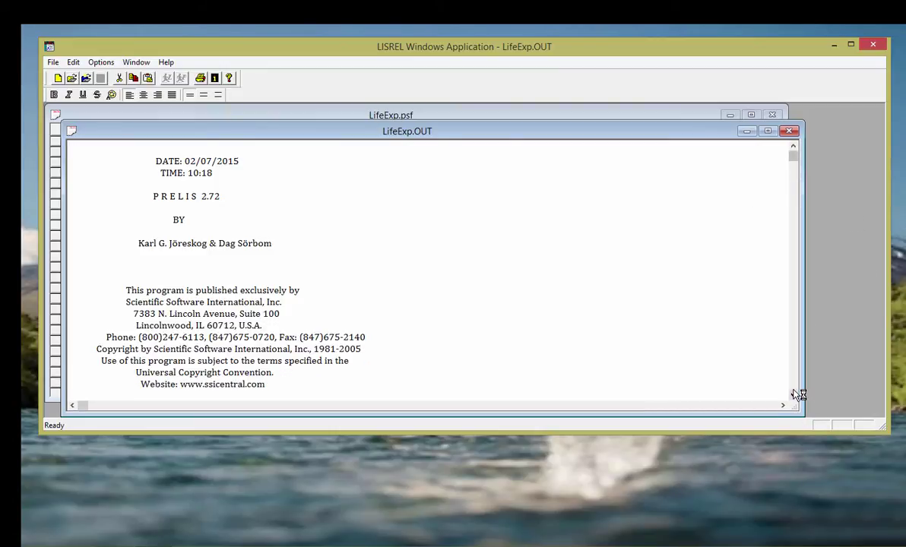
{"action": "scroll", "coordinate": [794, 388], "scroll_direction": "down", "scroll_amount": 5}
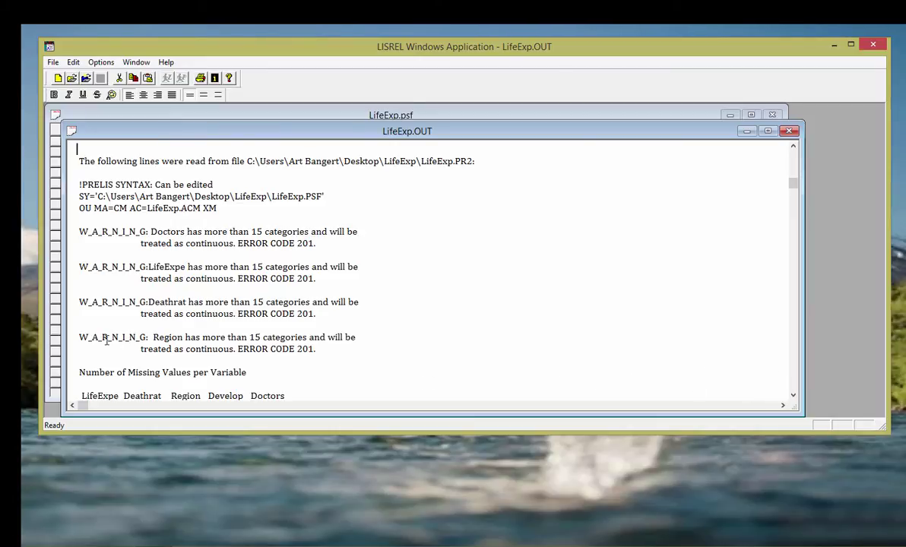
{"action": "left_click", "coordinate": [793, 396]}
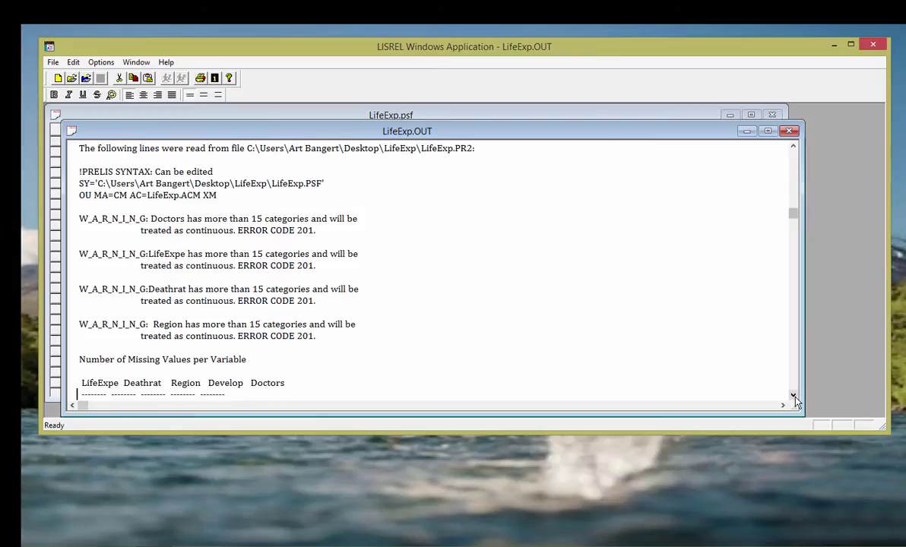
{"action": "left_click", "coordinate": [794, 396]}
{"action": "left_click", "coordinate": [793, 396]}
{"action": "left_click", "coordinate": [793, 396]}
{"action": "left_click", "coordinate": [794, 396]}
{"action": "left_click", "coordinate": [794, 396]}
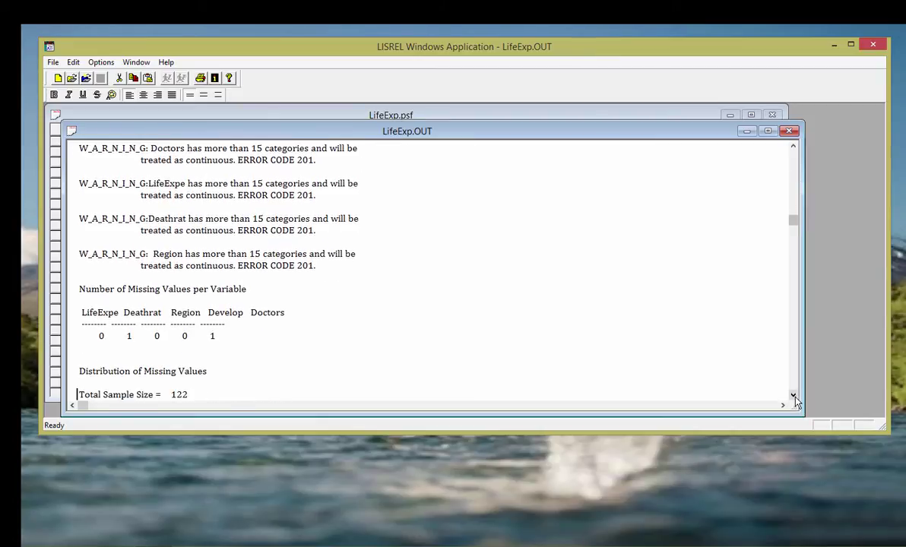
{"action": "left_click", "coordinate": [793, 396]}
{"action": "left_click", "coordinate": [794, 396]}
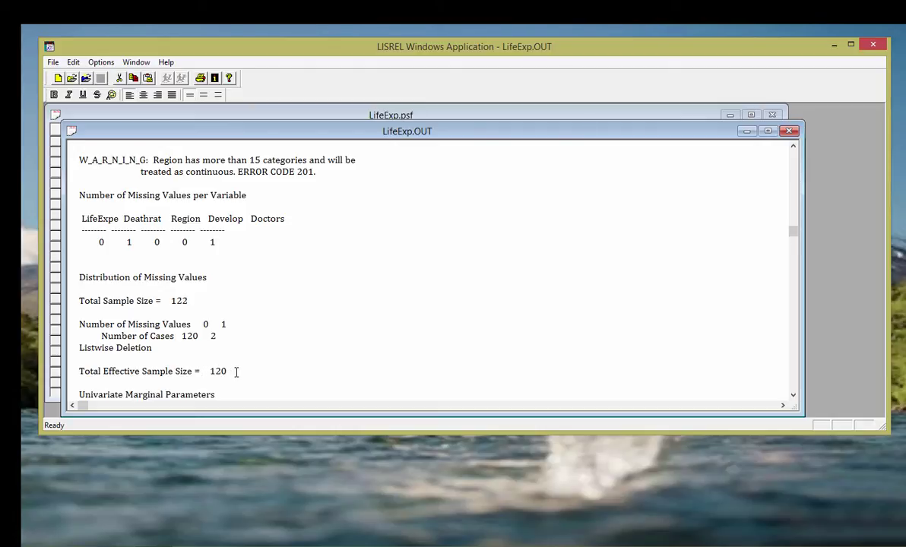
- Examine the ordinal variable's distribution and the univariate summary statistics for the continuous variables in the output
{"action": "left_click", "coordinate": [793, 394]}
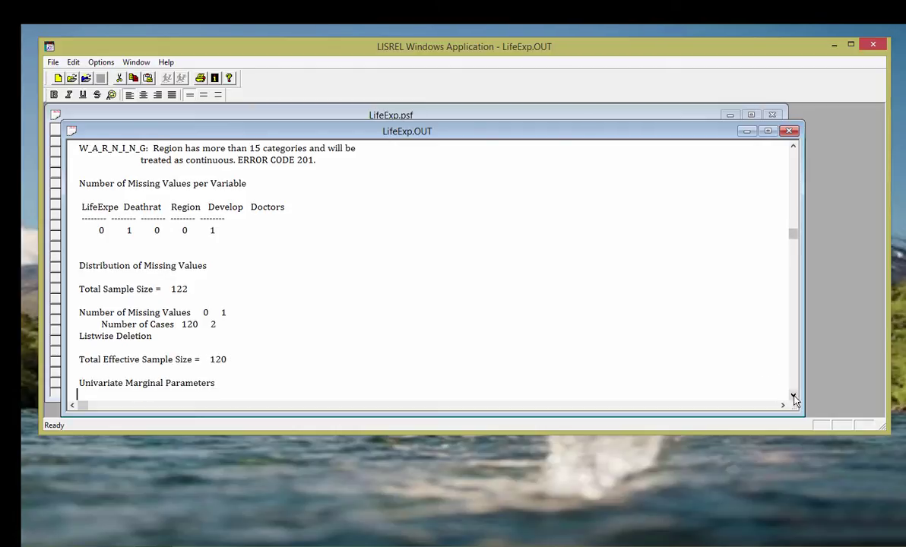
{"action": "left_click", "coordinate": [793, 394]}
{"action": "left_click", "coordinate": [792, 395]}
{"action": "left_click", "coordinate": [793, 395]}
{"action": "left_click", "coordinate": [793, 395]}
{"action": "left_click", "coordinate": [793, 396]}
{"action": "left_click", "coordinate": [793, 396]}
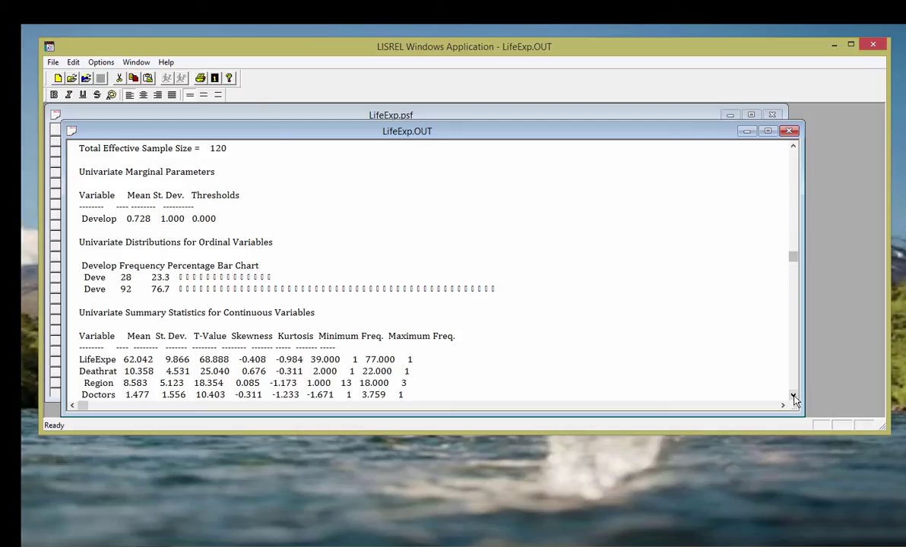
{"action": "left_click", "coordinate": [793, 396]}
{"action": "left_click", "coordinate": [793, 396]}
{"action": "left_click", "coordinate": [793, 396]}
{"action": "left_click", "coordinate": [793, 396]}
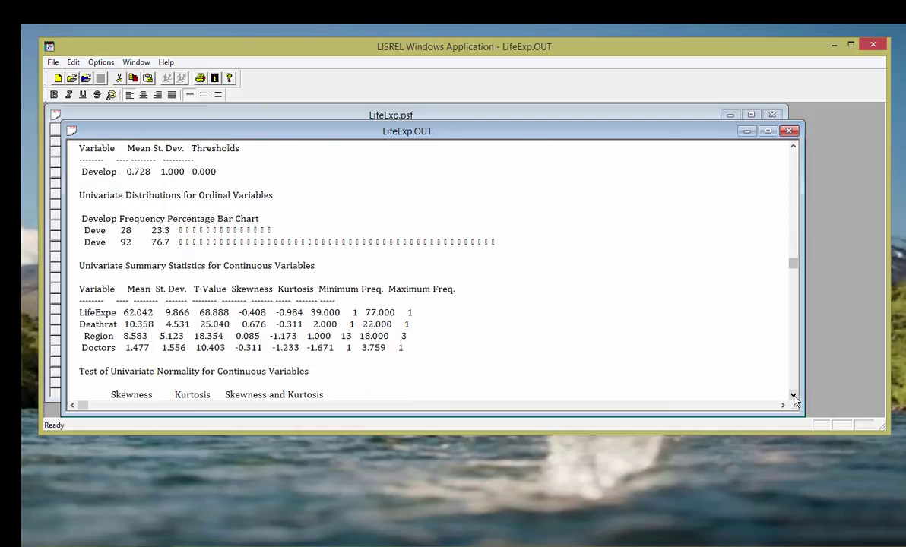
{"action": "left_click", "coordinate": [793, 396]}
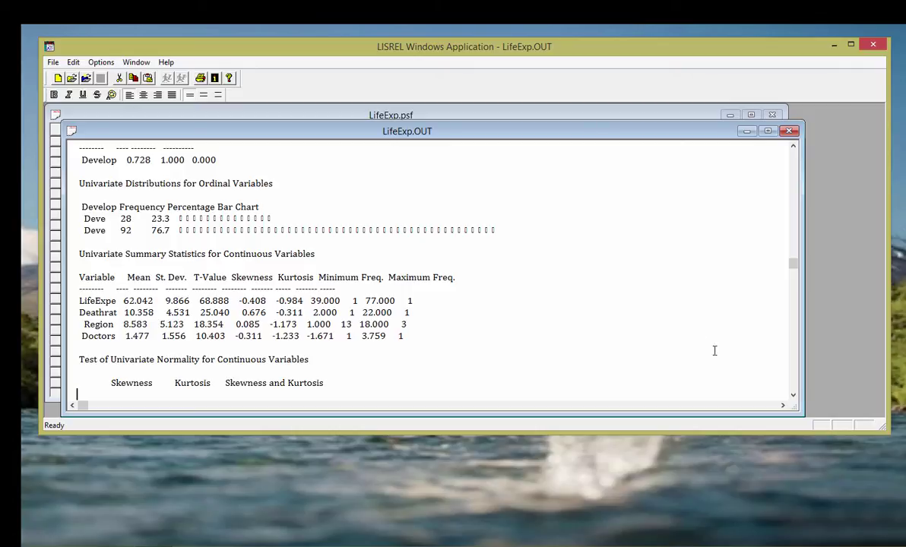
- Examine the test of univariate normality for the continuous variables, including skewness and kurtosis
{"action": "left_click", "coordinate": [792, 395]}
{"action": "left_click", "coordinate": [793, 396]}
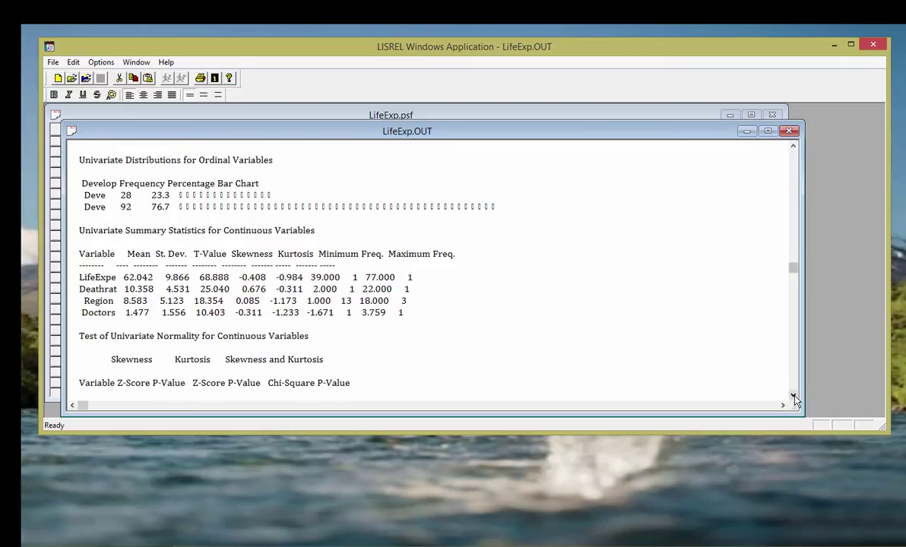
{"action": "left_click", "coordinate": [793, 396]}
{"action": "left_click", "coordinate": [793, 396]}
{"action": "left_click", "coordinate": [793, 396]}
{"action": "left_click", "coordinate": [793, 396]}
{"action": "left_click", "coordinate": [793, 396]}
{"action": "left_click", "coordinate": [793, 396]}
{"action": "left_click", "coordinate": [793, 396]}
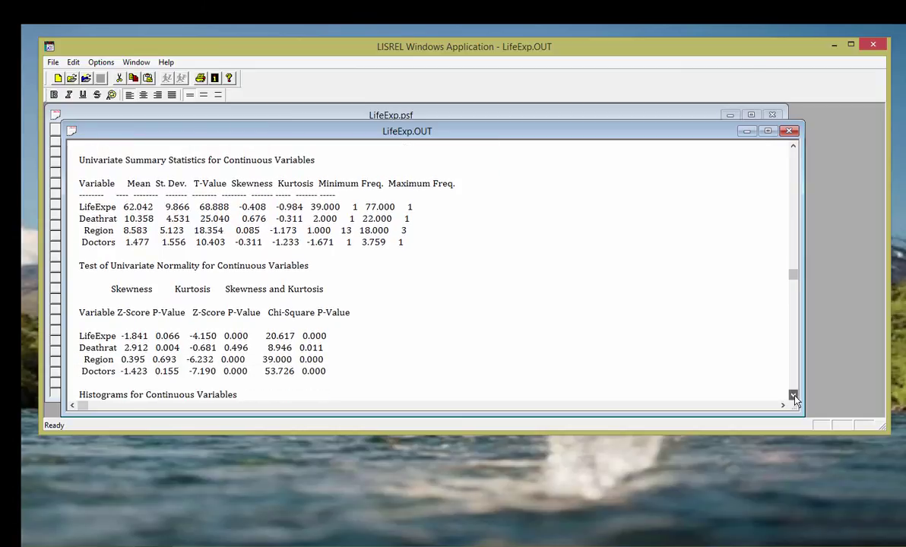
{"action": "left_click", "coordinate": [793, 396]}
{"action": "left_click", "coordinate": [793, 396]}
{"action": "left_click", "coordinate": [793, 396]}
{"action": "left_click", "coordinate": [793, 396]}
{"action": "left_click", "coordinate": [793, 396]}
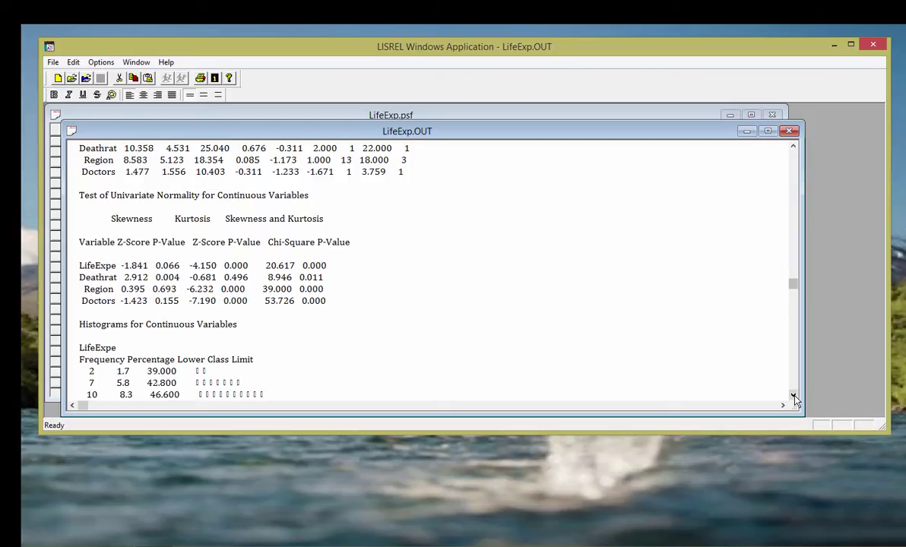
- Review the histograms, covariance matrix, means and standard deviations through the end of the output
{"action": "left_click", "coordinate": [793, 396]}
{"action": "left_click", "coordinate": [793, 397]}
{"action": "left_click", "coordinate": [792, 396]}
{"action": "left_click", "coordinate": [793, 396]}
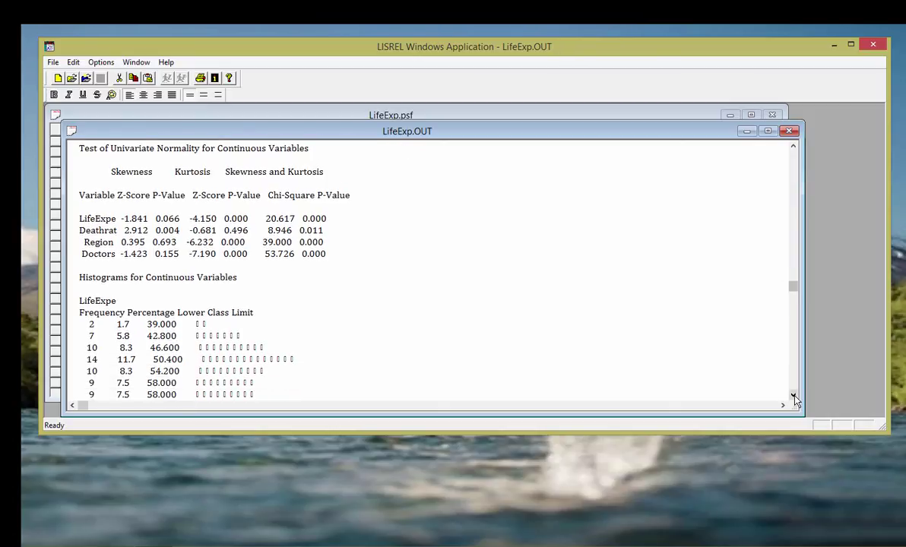
{"action": "left_click", "coordinate": [793, 396]}
{"action": "left_click", "coordinate": [793, 396]}
{"action": "left_click", "coordinate": [793, 396]}
{"action": "left_click", "coordinate": [793, 396]}
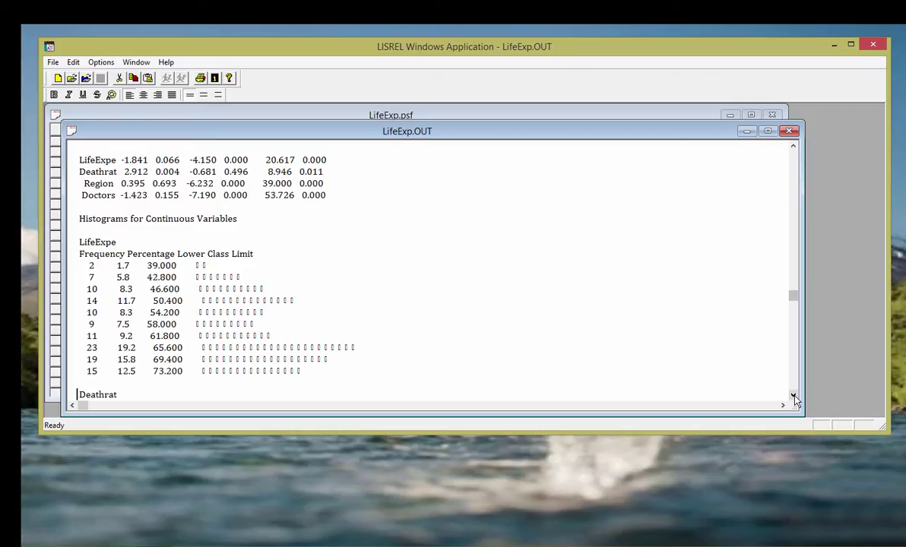
{"action": "left_click_drag", "start_coordinate": [794, 397], "coordinate": [793, 397]}
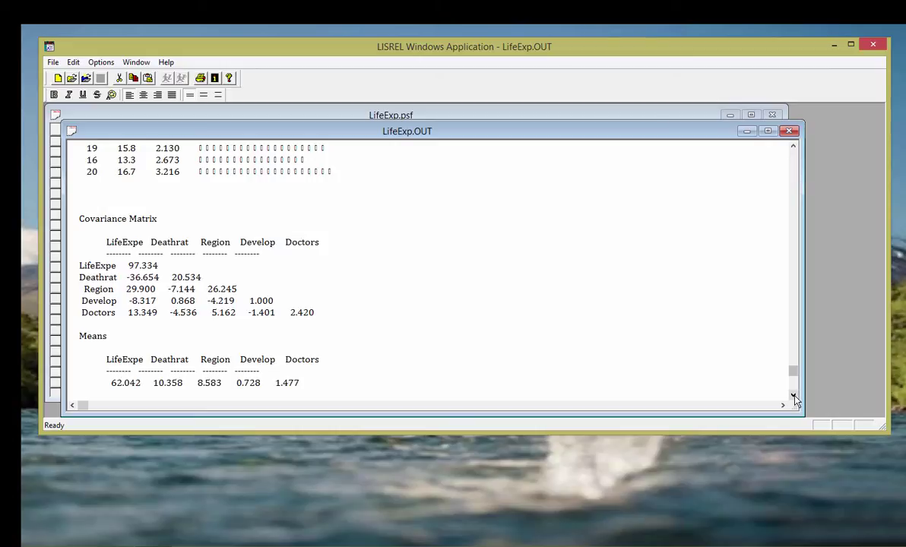
{"action": "left_click_drag", "start_coordinate": [794, 397], "coordinate": [794, 397]}
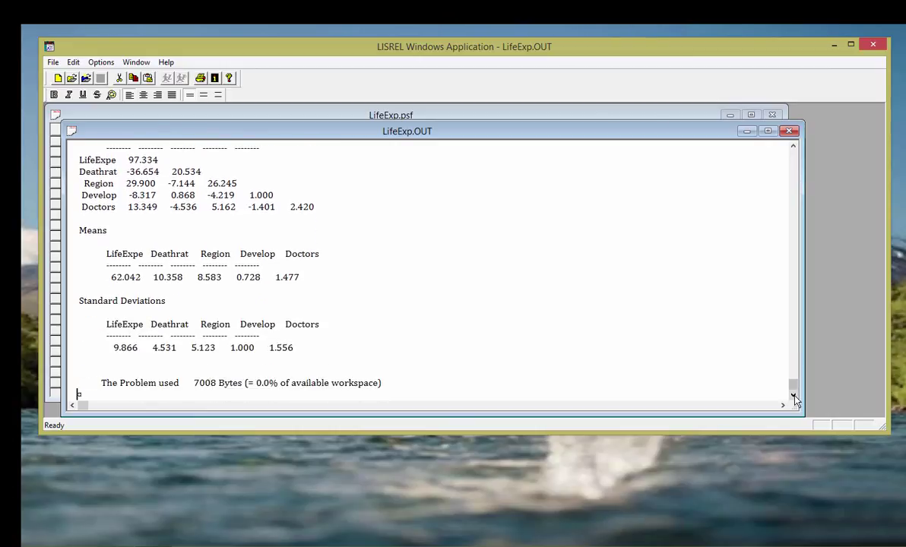